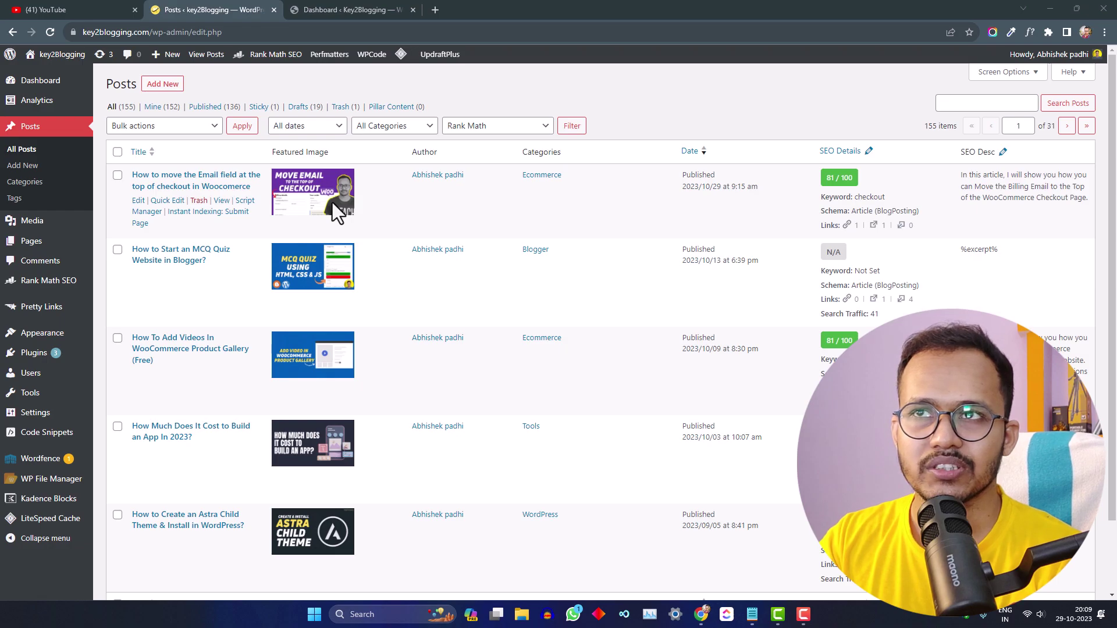
# Step: On the test site, search new plugins for 'code snippet', finding Code Snippets already active
pyautogui.click(343, 10)
pyautogui.moveTo(30, 310)
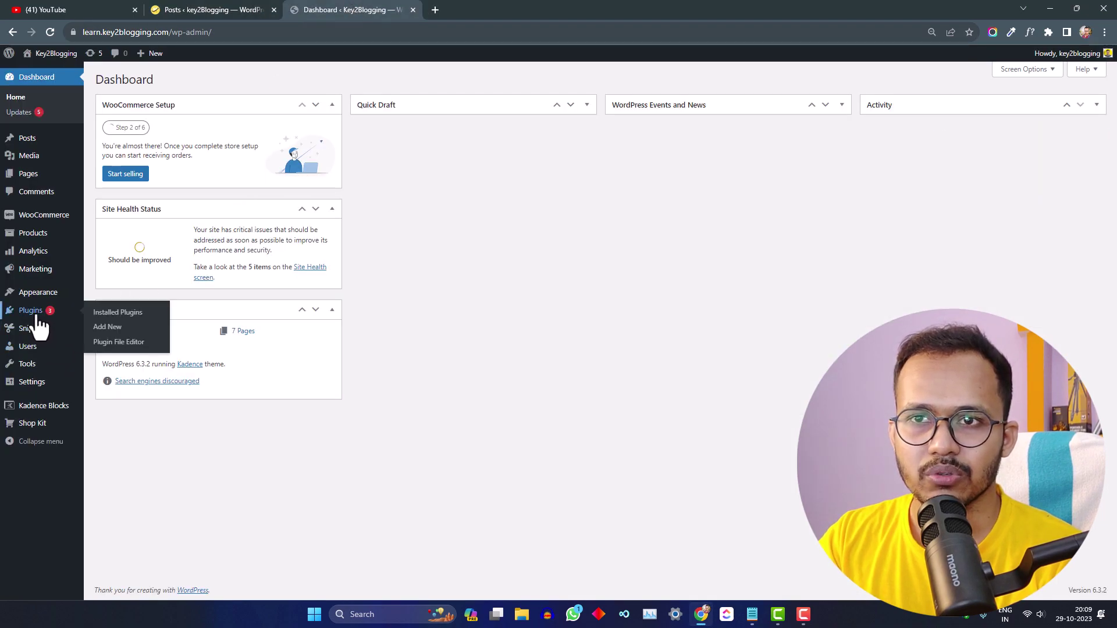
pyautogui.click(103, 327)
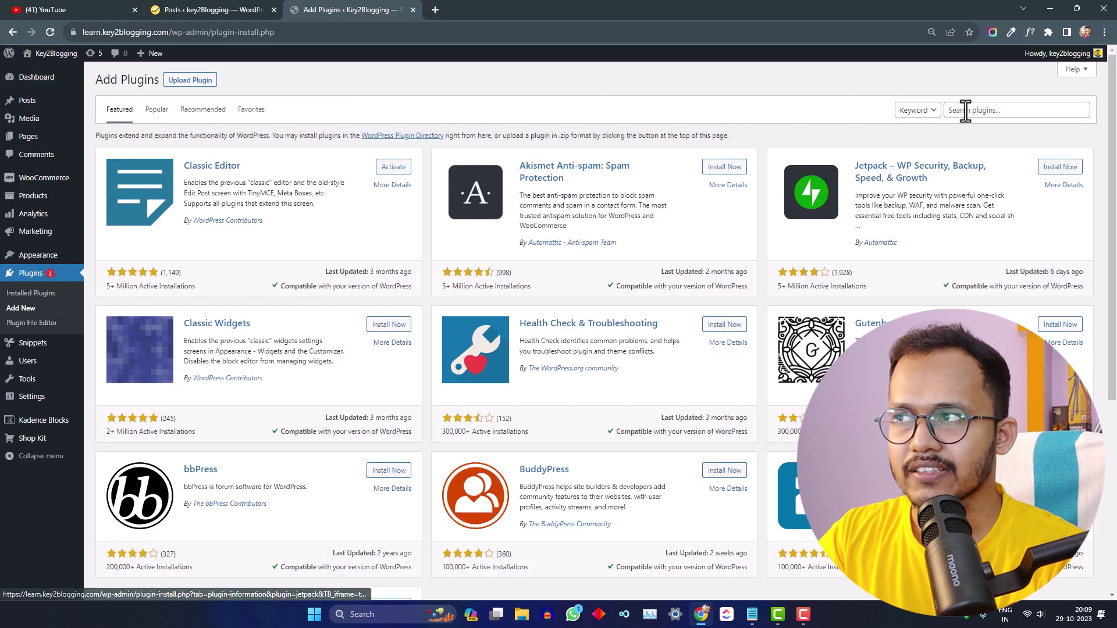
pyautogui.click(965, 110)
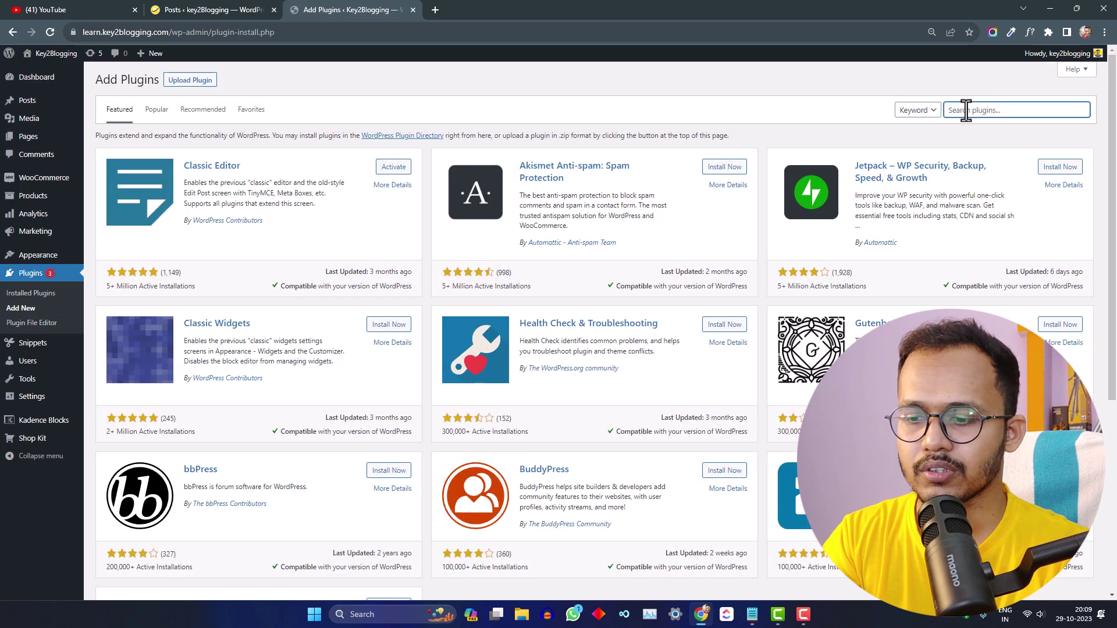
pyautogui.write('code snppet')
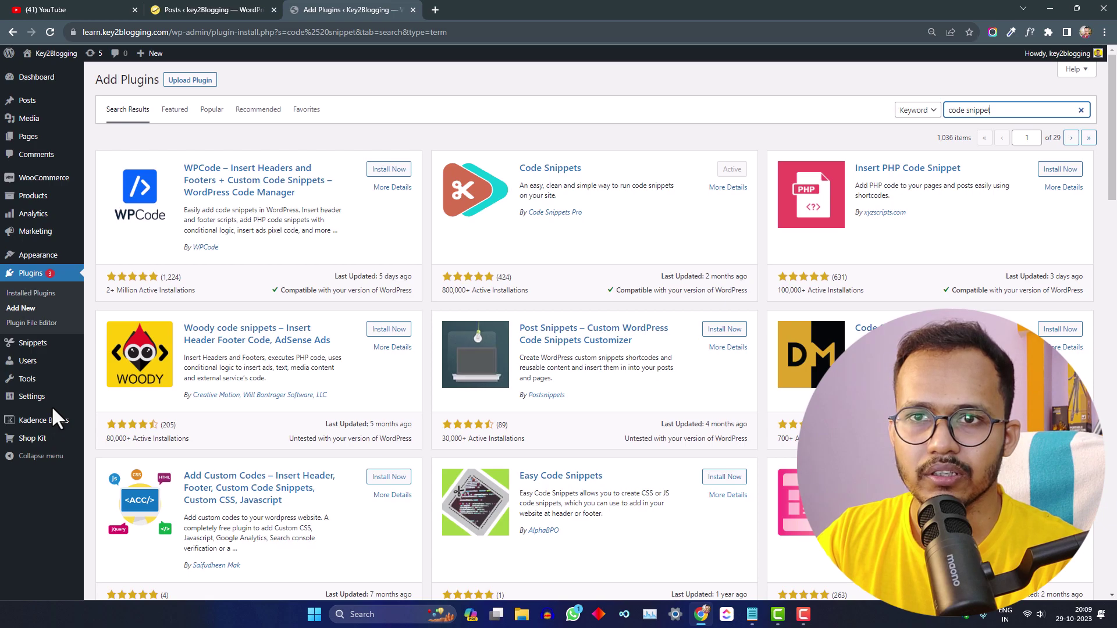
# Step: Start a new snippet, trying the HTML and CSS types before returning to PHP Functions
pyautogui.click(33, 345)
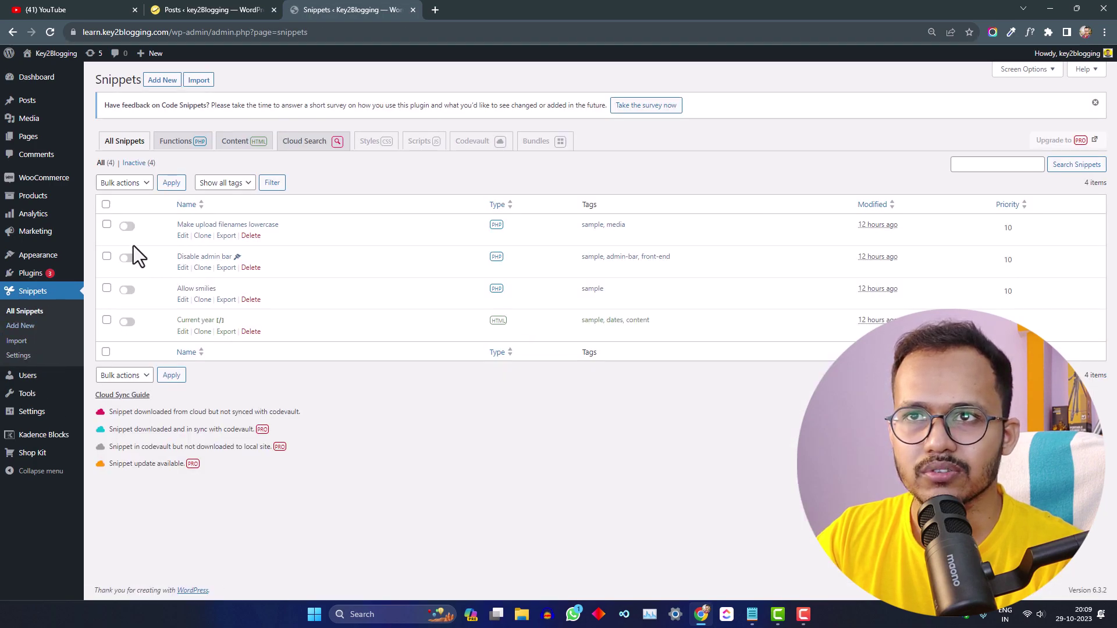
pyautogui.click(162, 80)
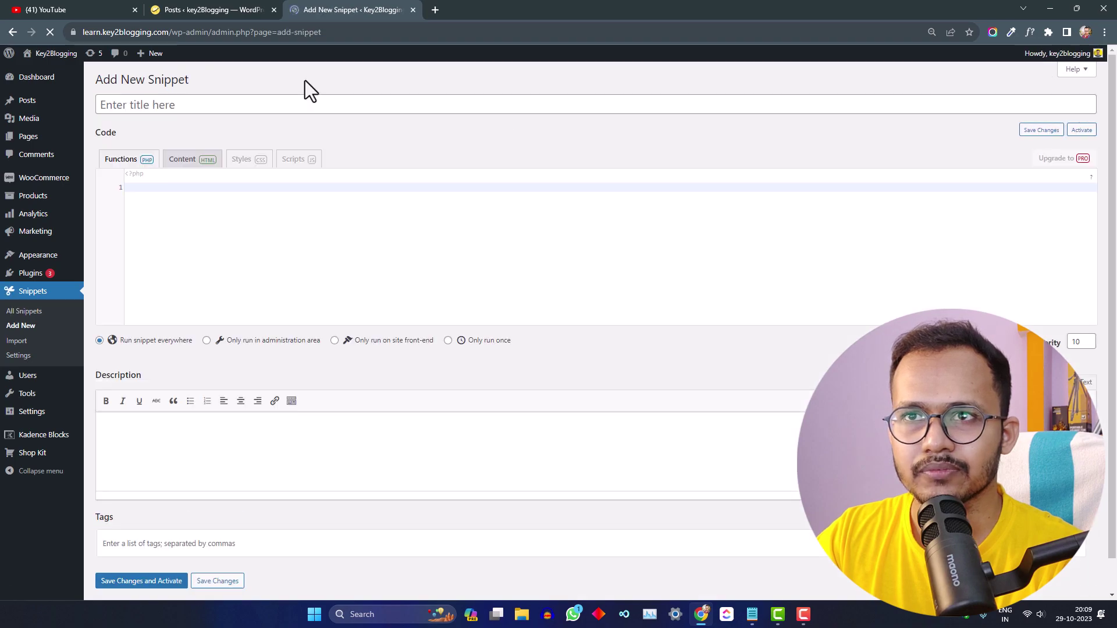
pyautogui.click(181, 162)
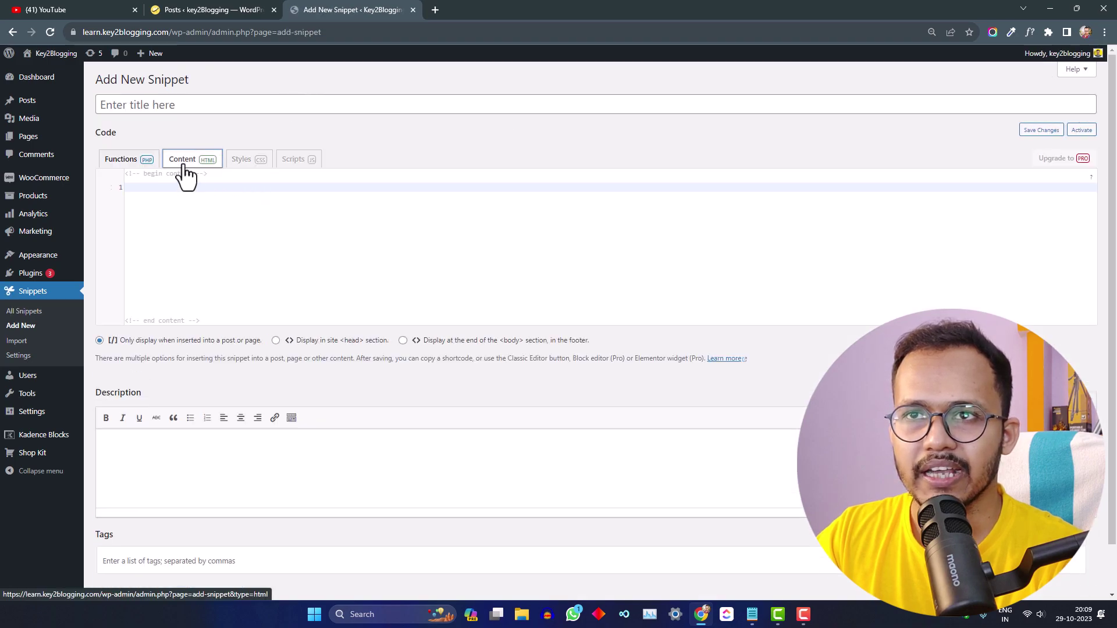
pyautogui.click(235, 163)
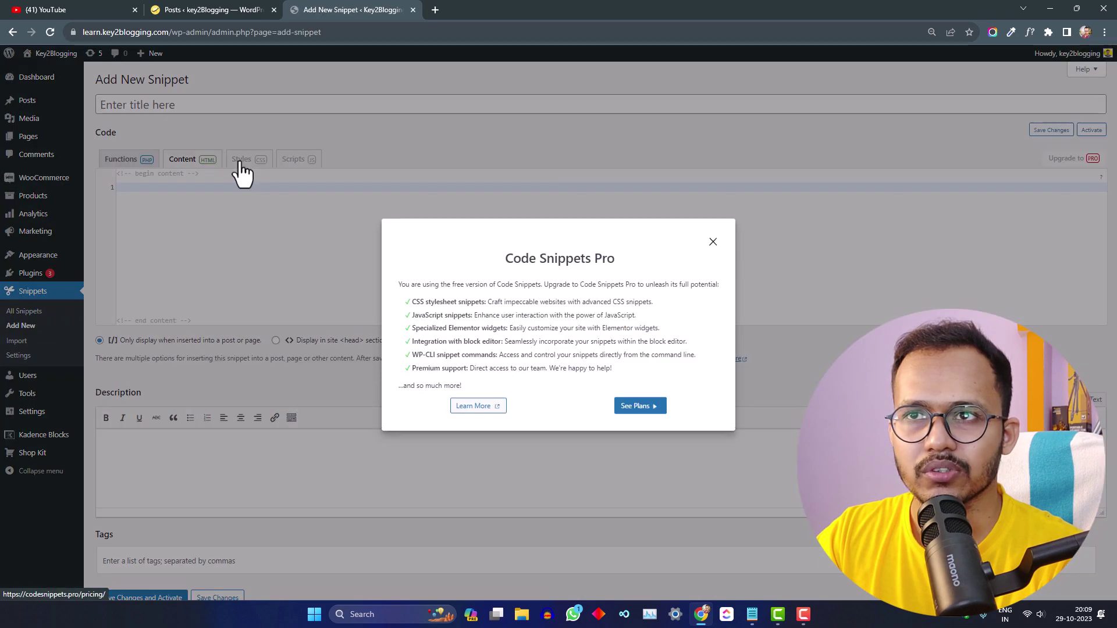
pyautogui.click(713, 239)
pyautogui.click(129, 169)
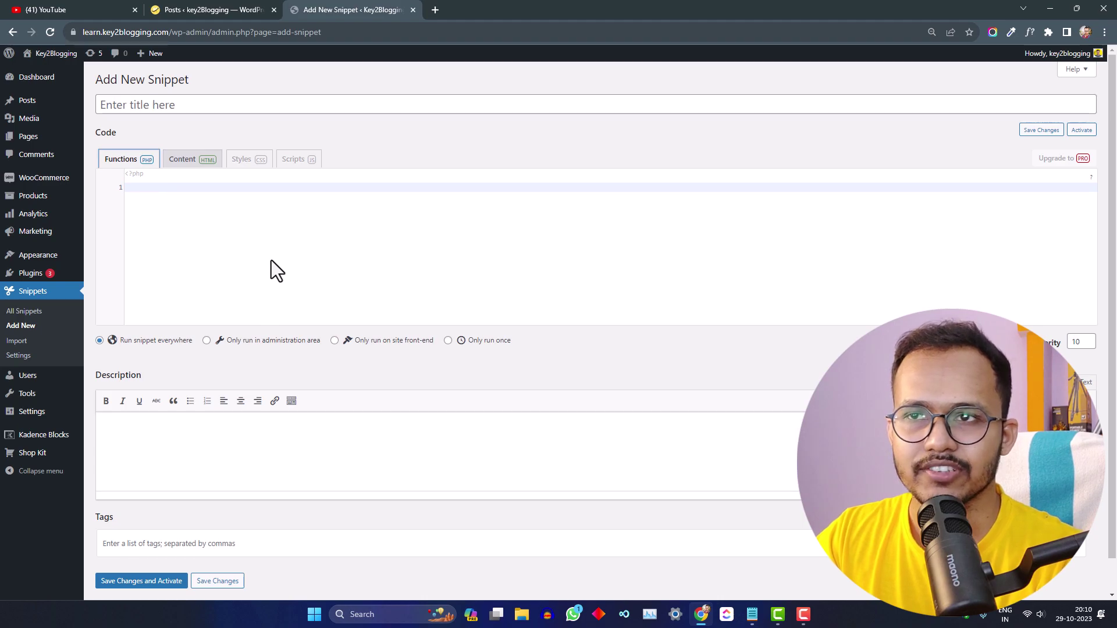
# Step: Select the featured-image column code in the Notepad notes file
pyautogui.click(752, 615)
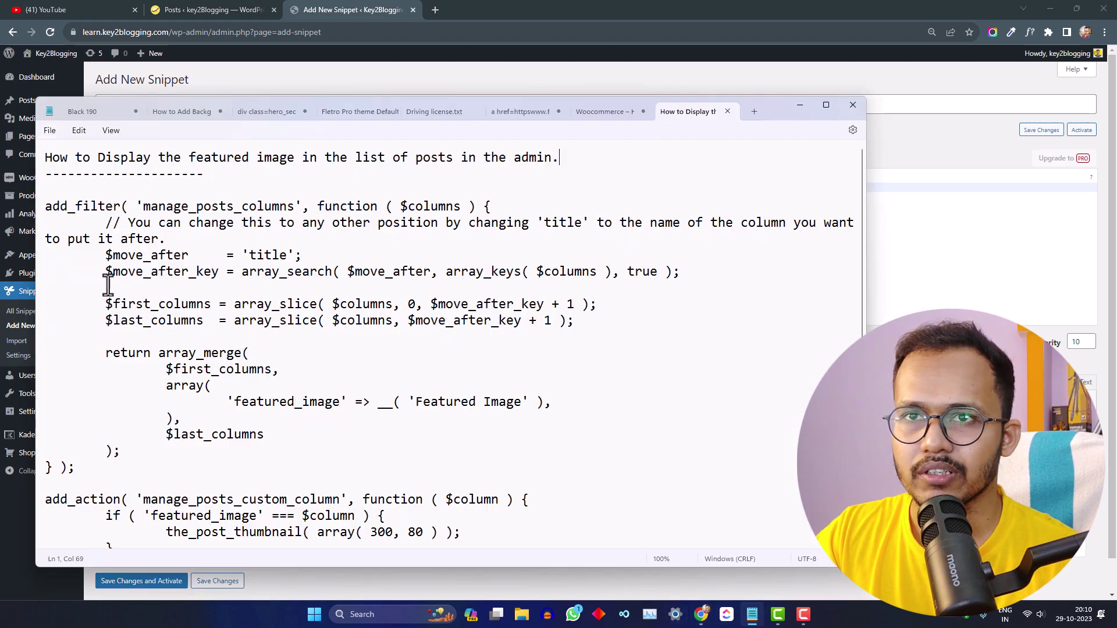
pyautogui.moveTo(46, 204); pyautogui.dragTo(220, 559)
pyautogui.hotkey('ctrl', 'c')
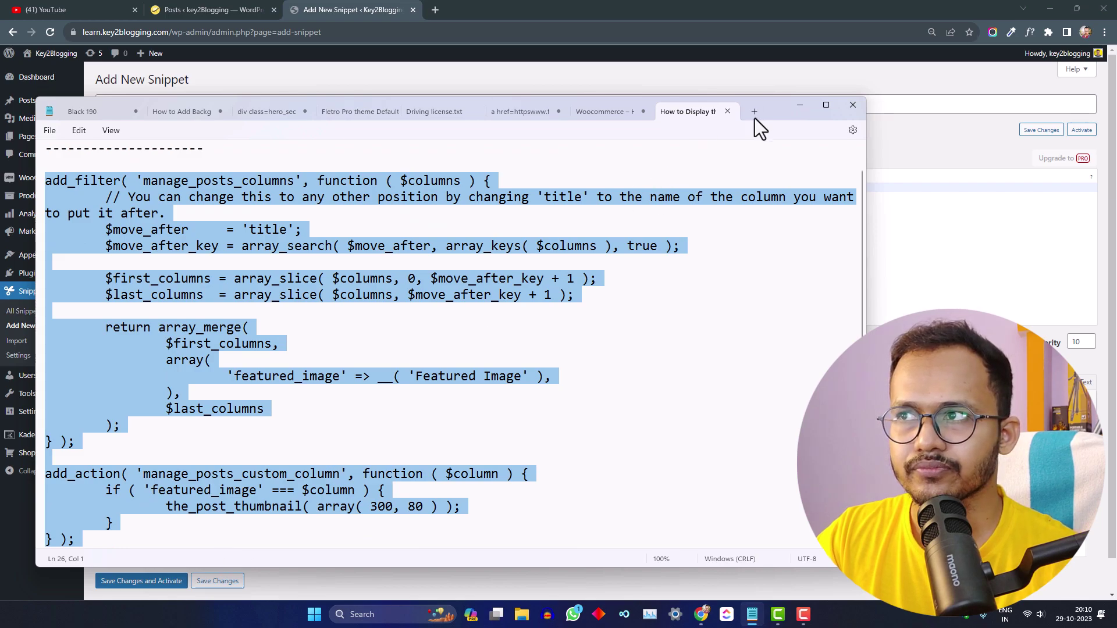
pyautogui.click(793, 105)
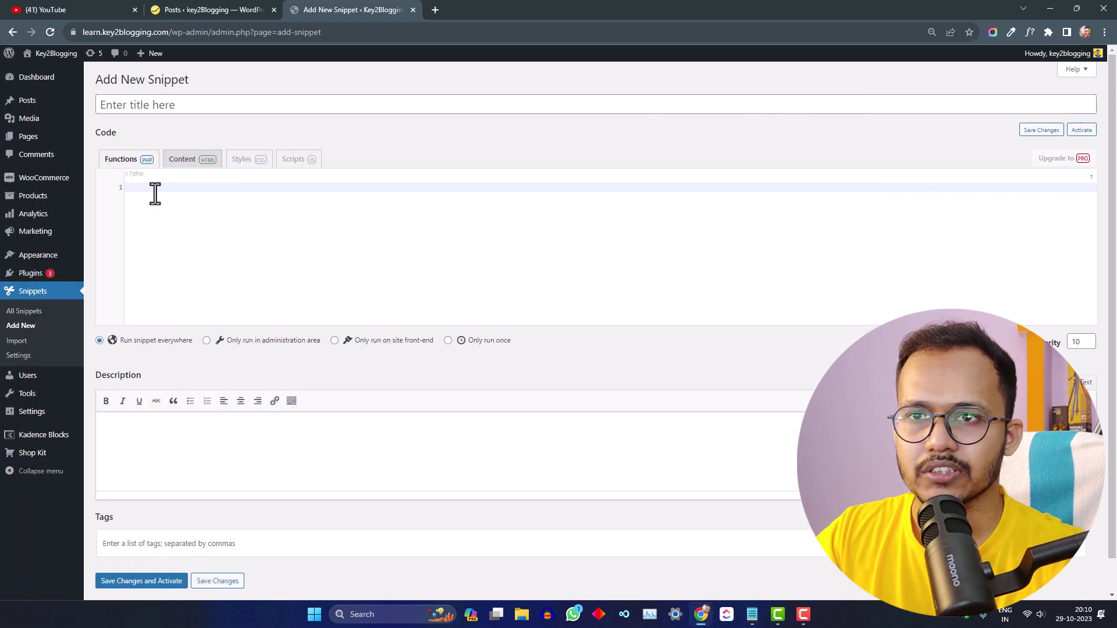
# Step: Paste the column code, title the snippet 'Featured image in Post List', and make it admin-only
pyautogui.hotkey('ctrl', 'v')
pyautogui.click(167, 106)
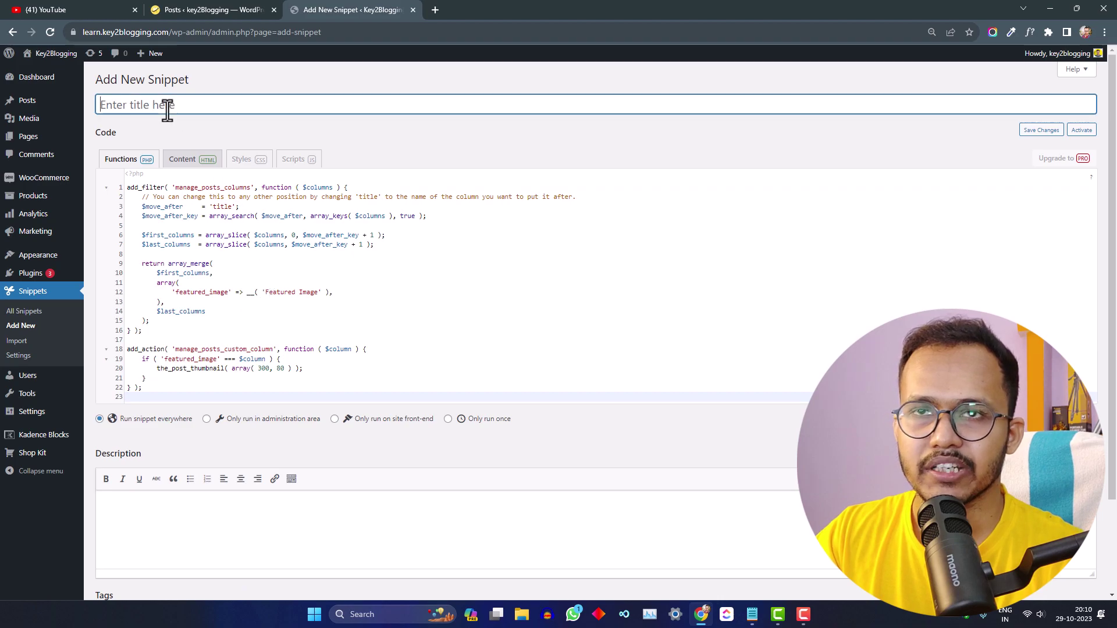
pyautogui.write('Fea')
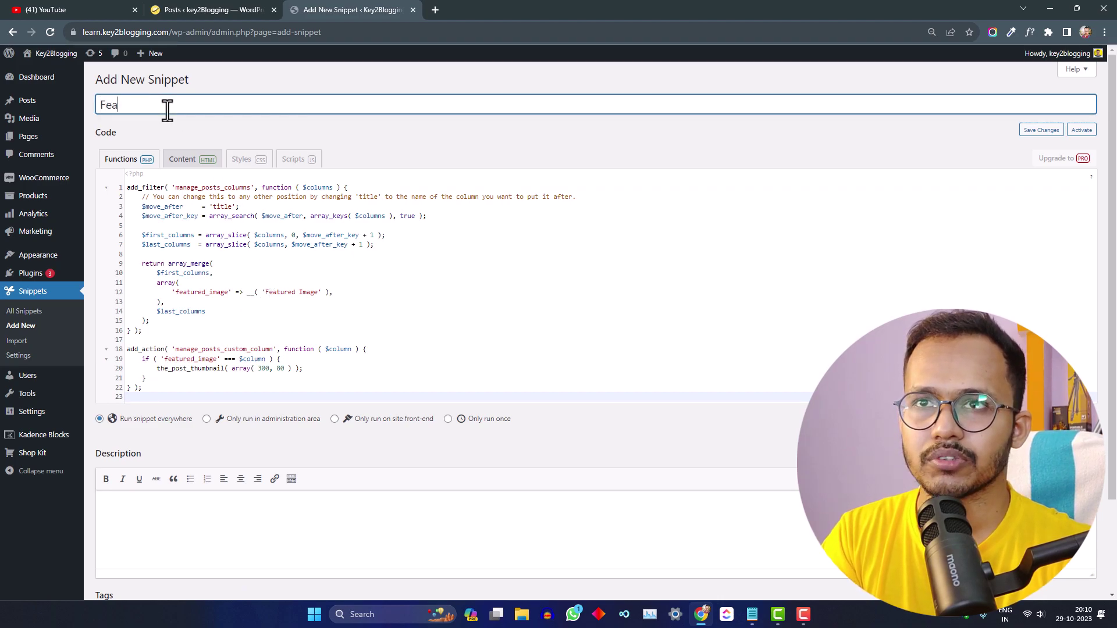
pyautogui.write('tured image in P')
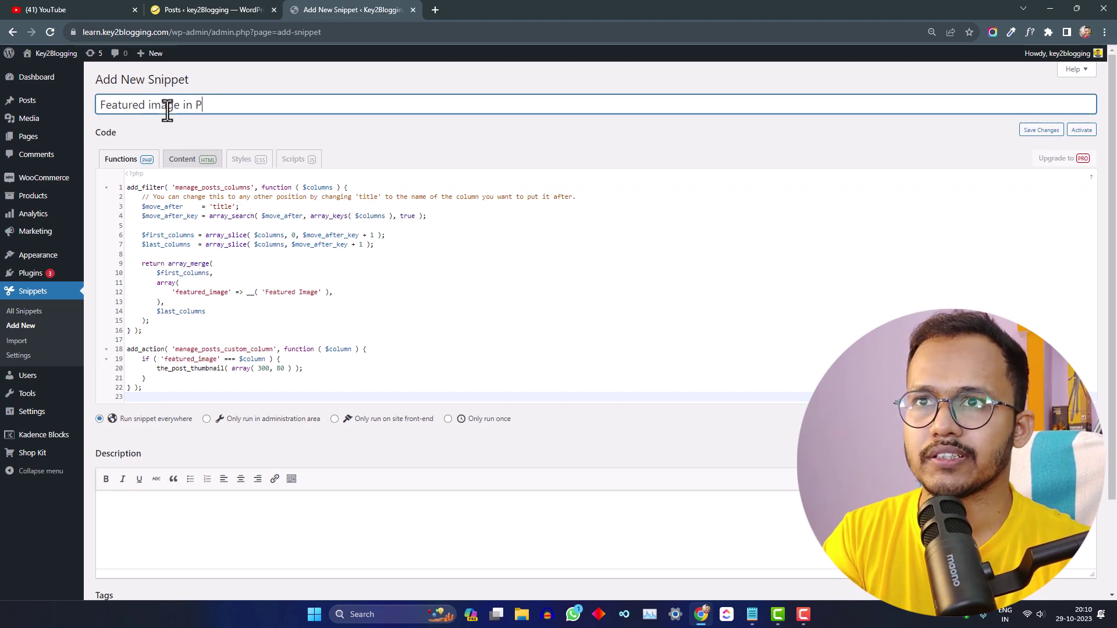
pyautogui.write('ost List')
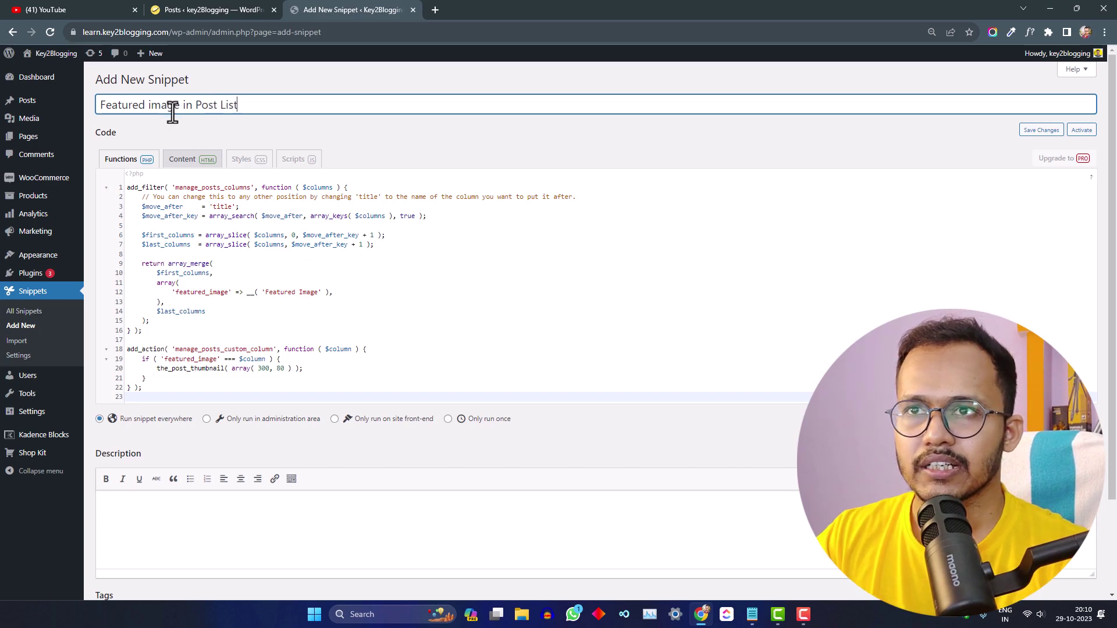
pyautogui.click(240, 141)
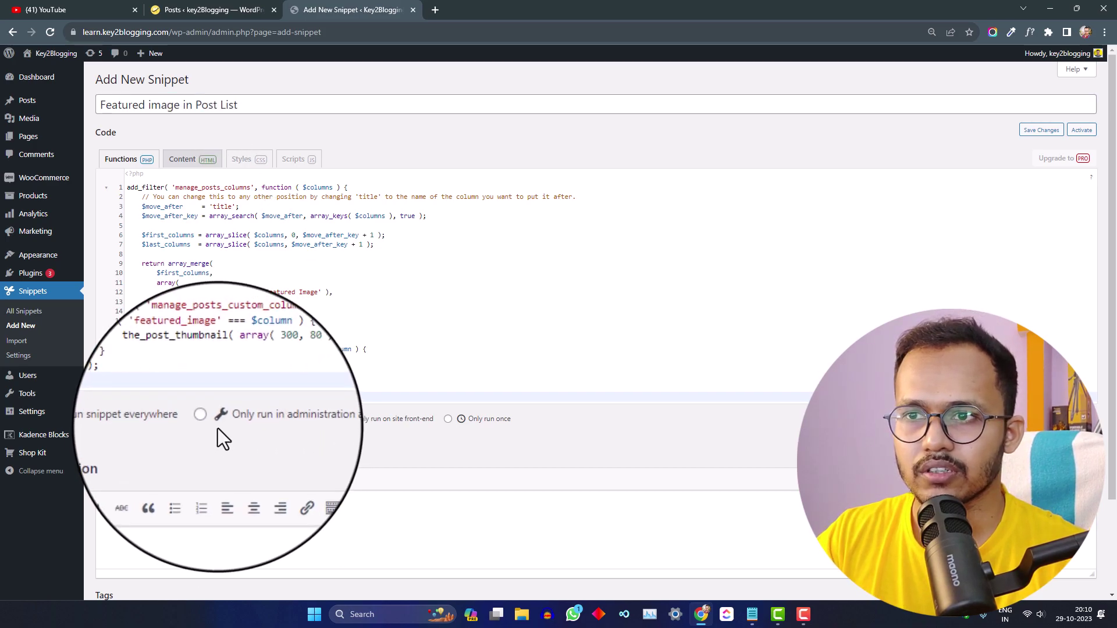
pyautogui.click(233, 427)
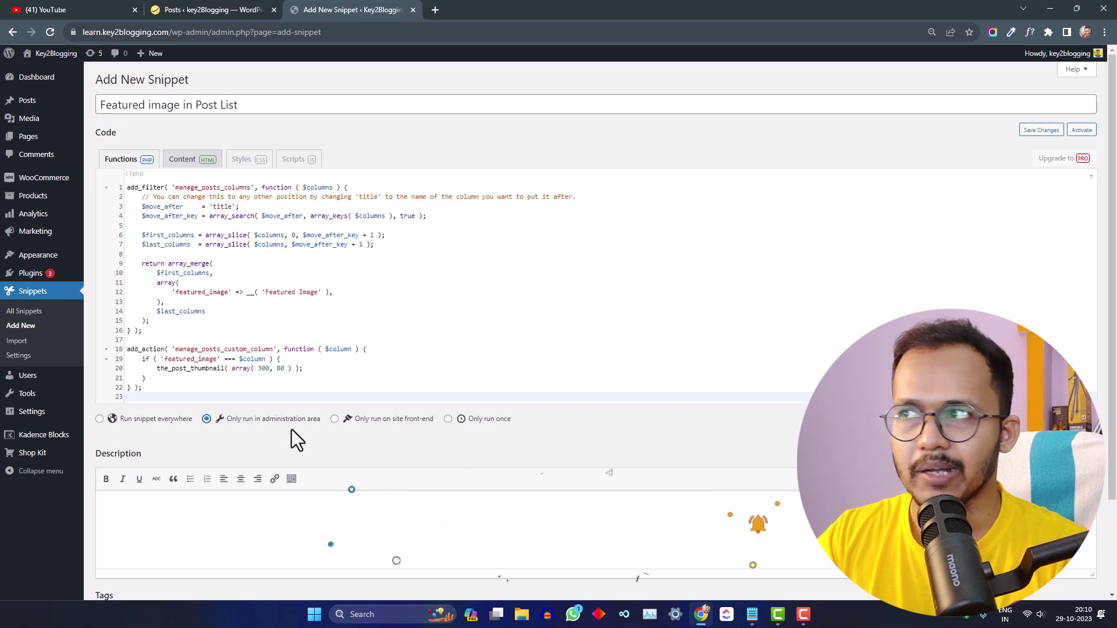
# Step: Save and activate the snippet, then view All Posts with the new empty Featured Image column
pyautogui.click(1038, 133)
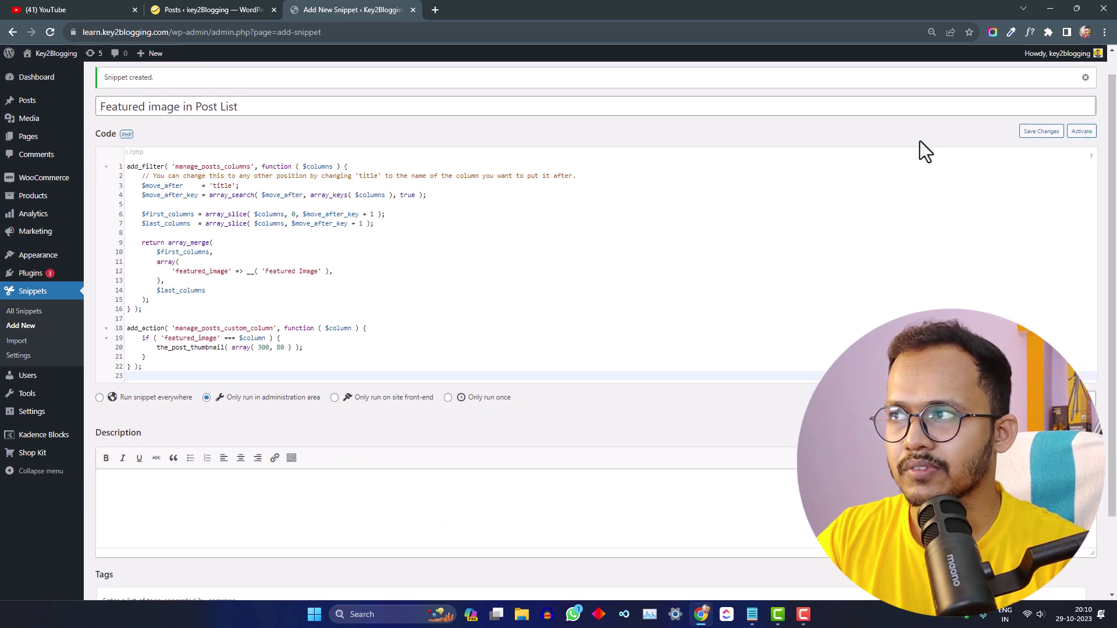
pyautogui.click(1082, 132)
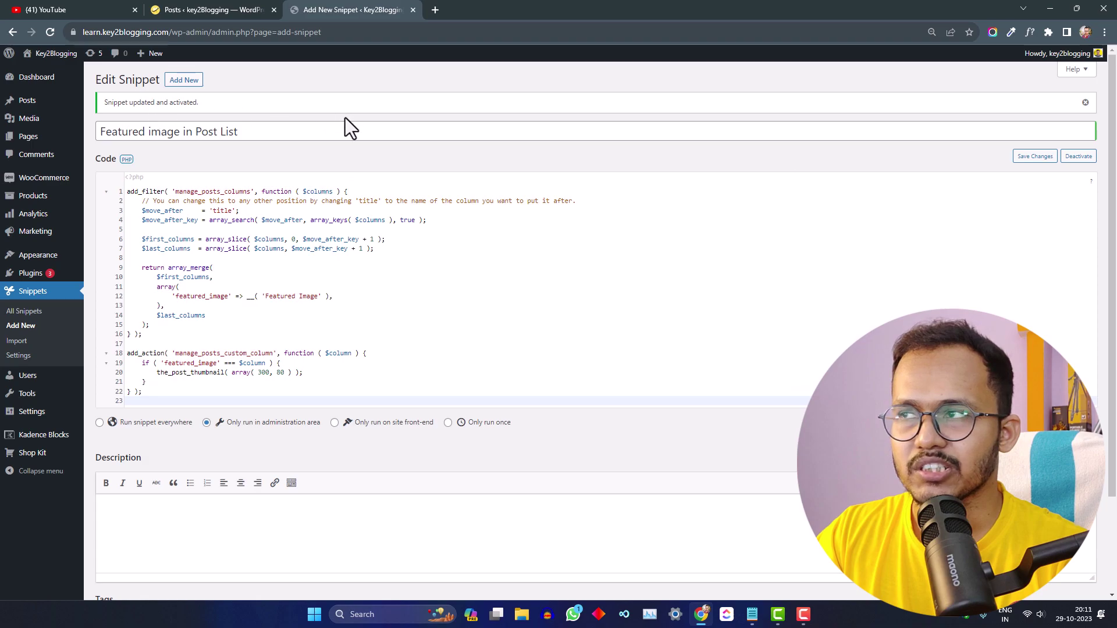
pyautogui.moveTo(27, 100)
pyautogui.click(30, 108)
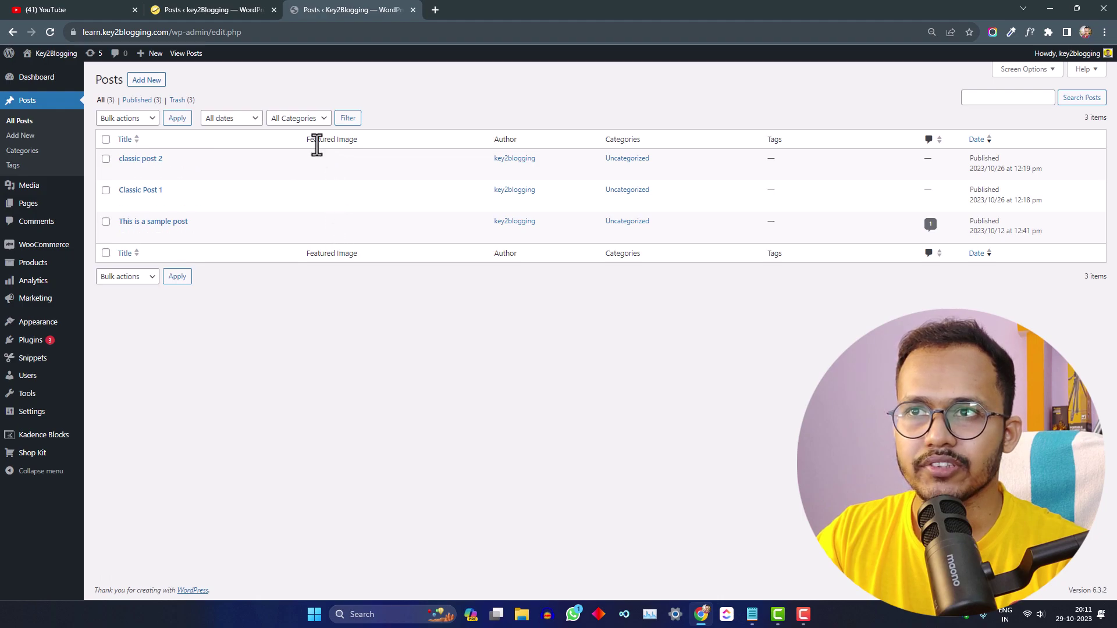
# Step: Make the notebook-writing photo classic post 2's featured image and update the post
pyautogui.click(365, 145)
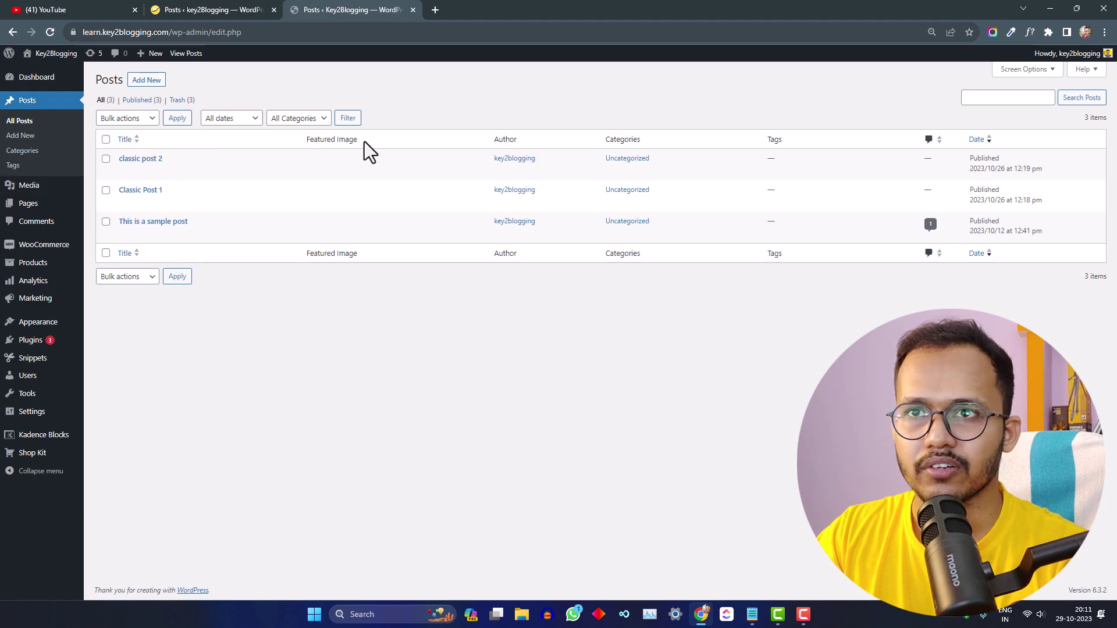
pyautogui.moveTo(163, 166)
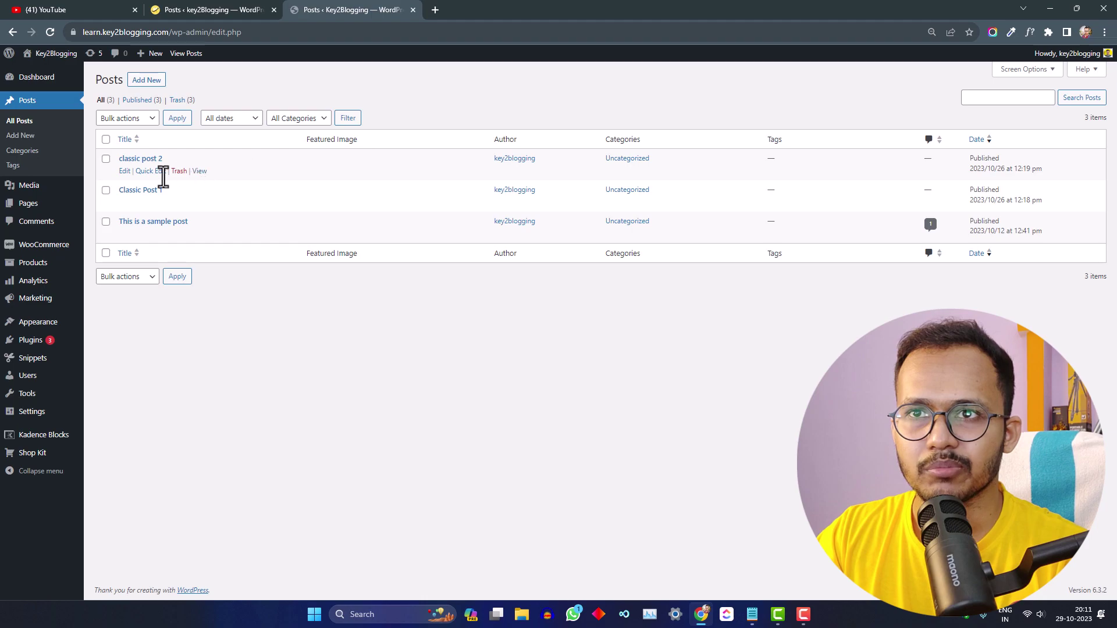
pyautogui.click(125, 171)
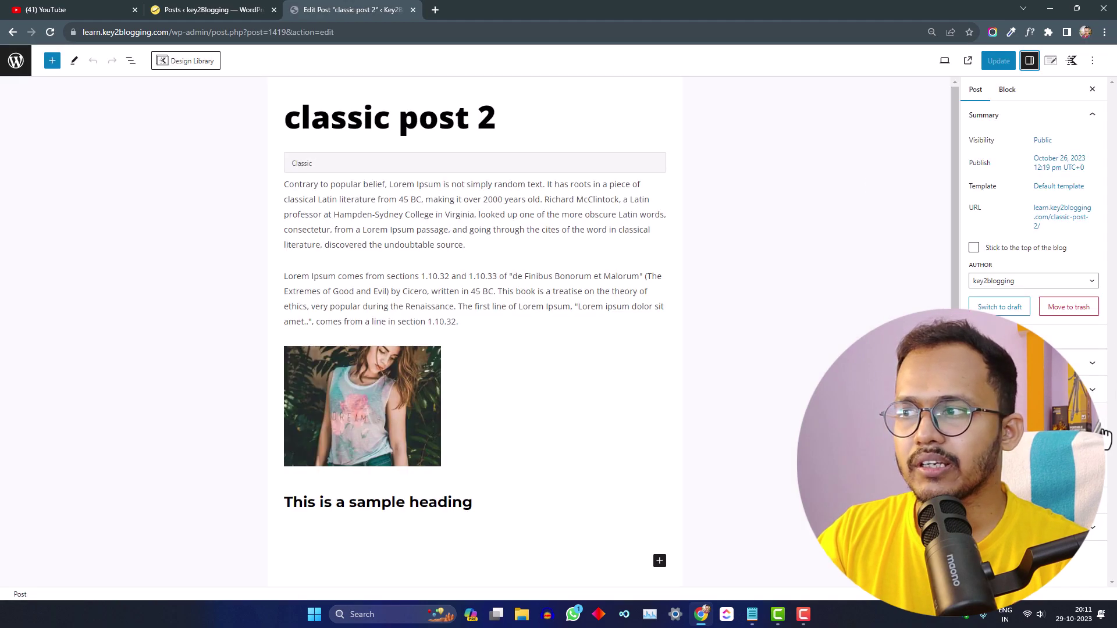
pyautogui.click(1030, 460)
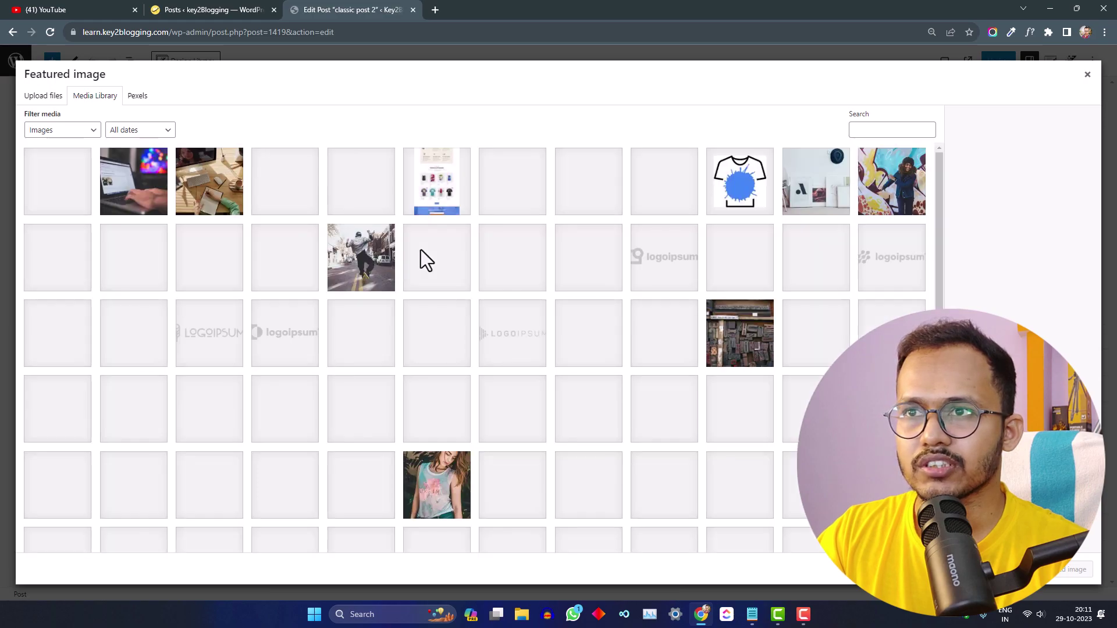
pyautogui.click(229, 198)
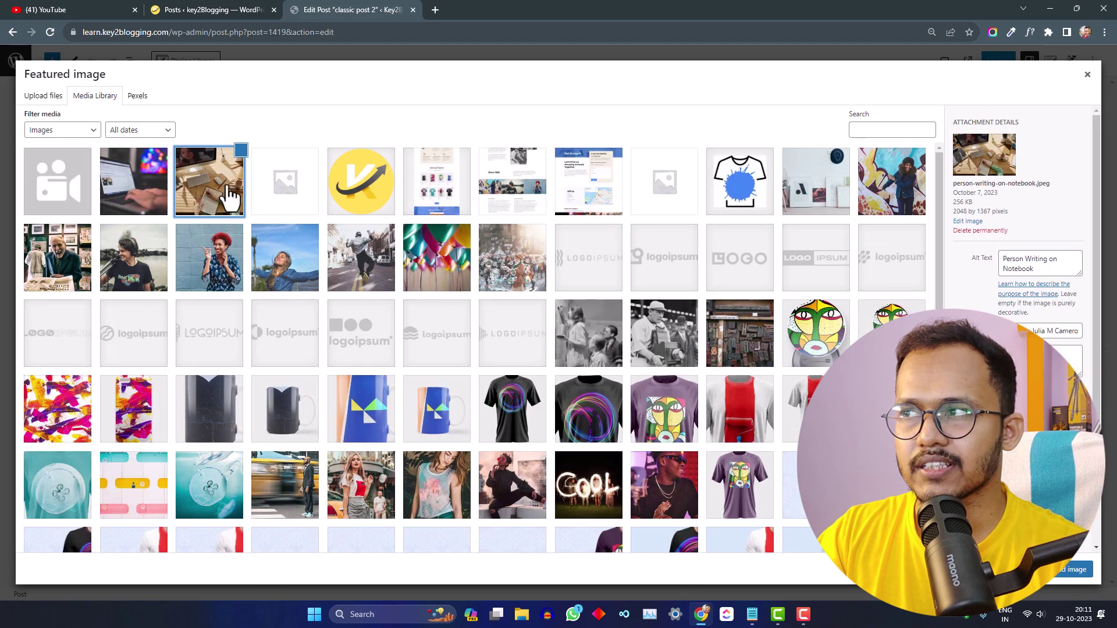
pyautogui.click(1073, 569)
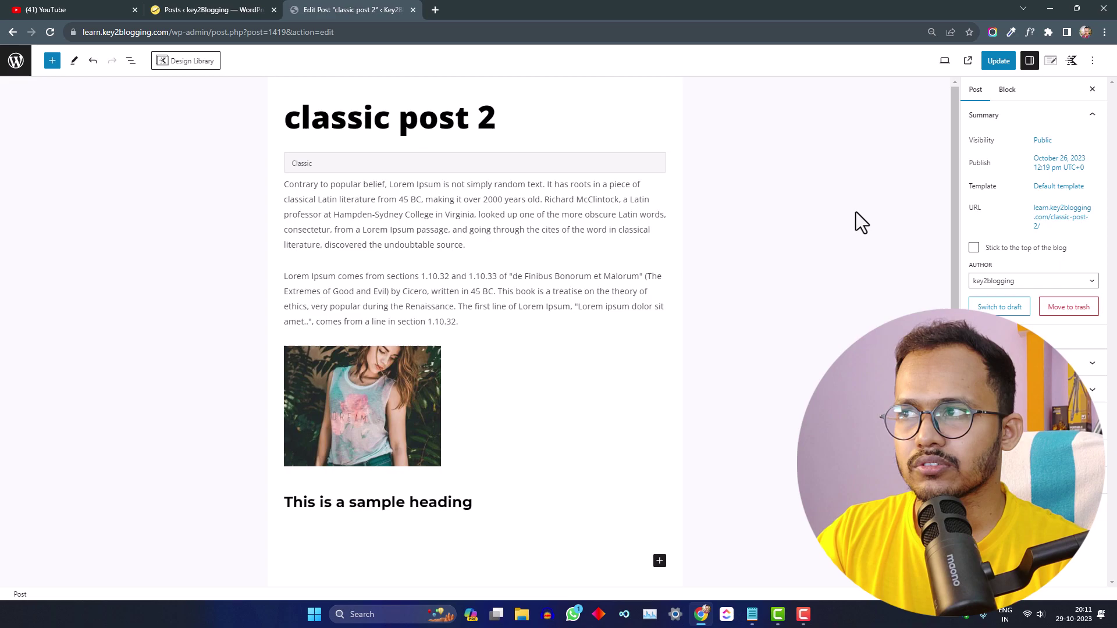
pyautogui.click(998, 62)
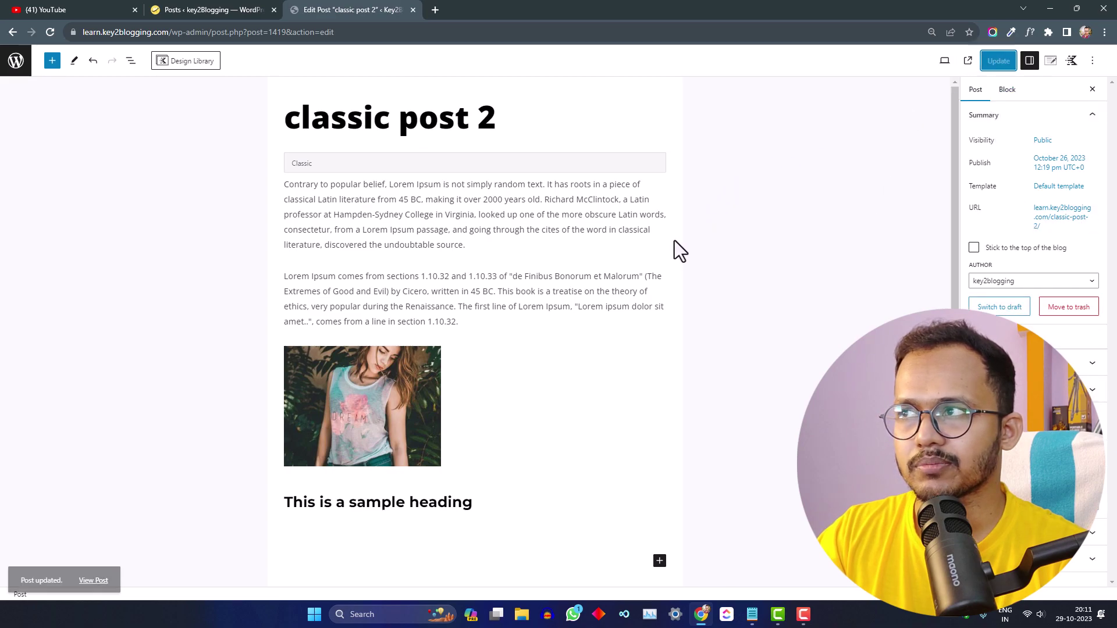
# Step: Check the notebook thumbnail beside classic post 2, then open 'This is a sample post' for editing
pyautogui.click(15, 59)
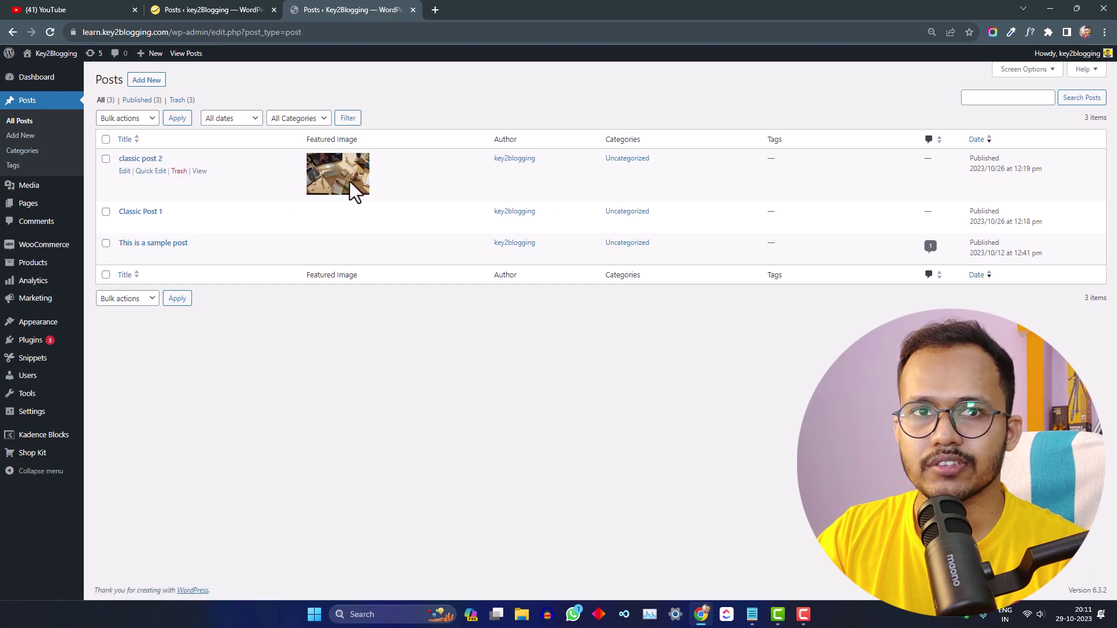
pyautogui.moveTo(287, 228)
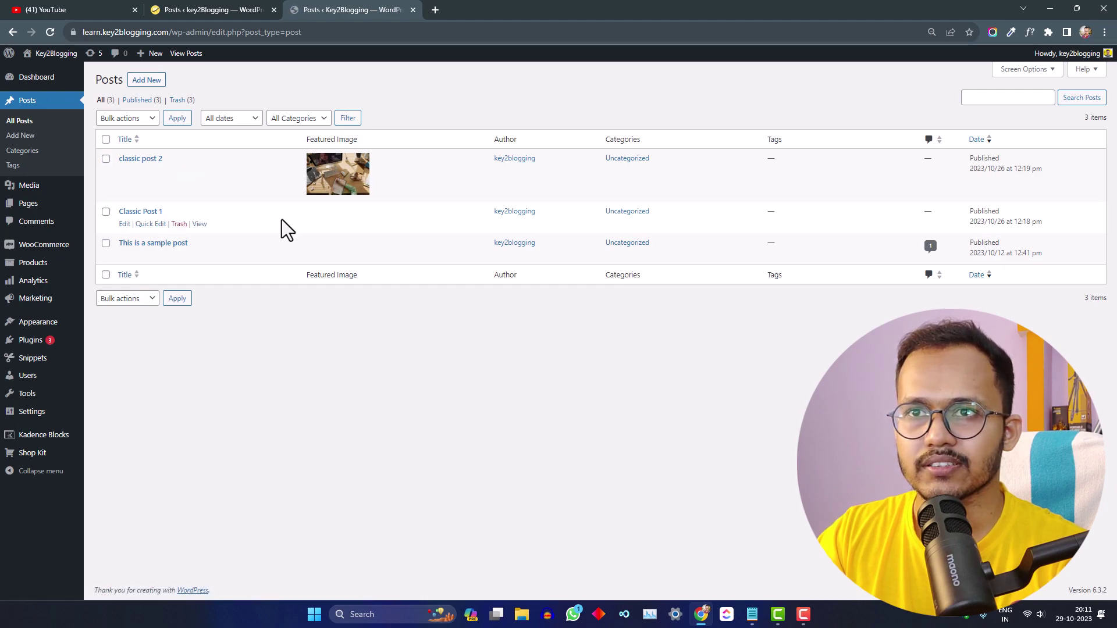
pyautogui.moveTo(201, 249)
pyautogui.click(125, 256)
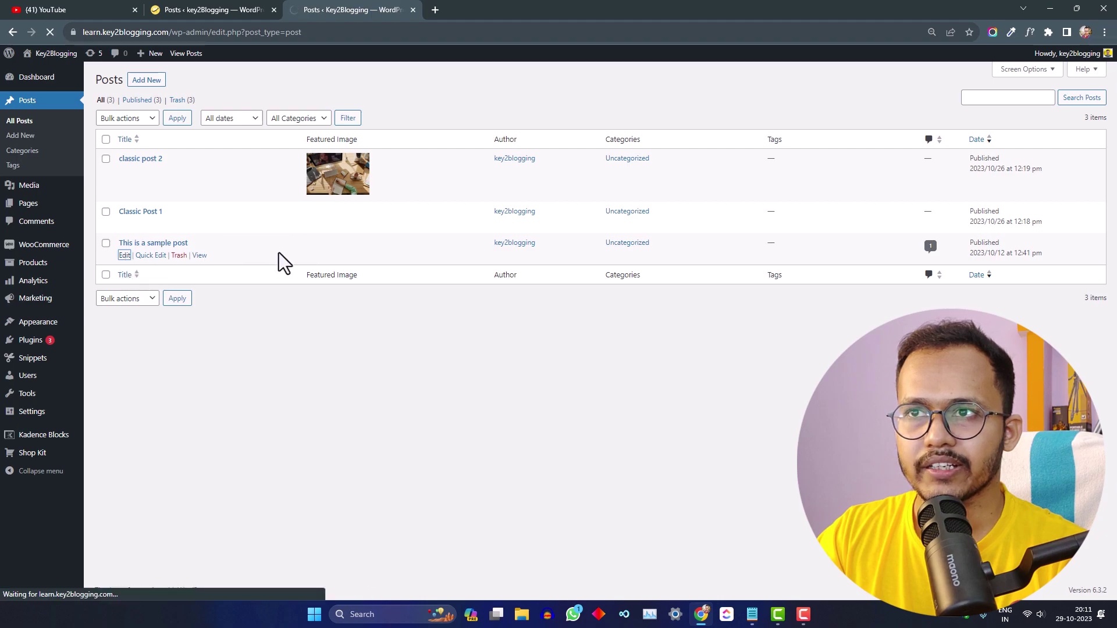